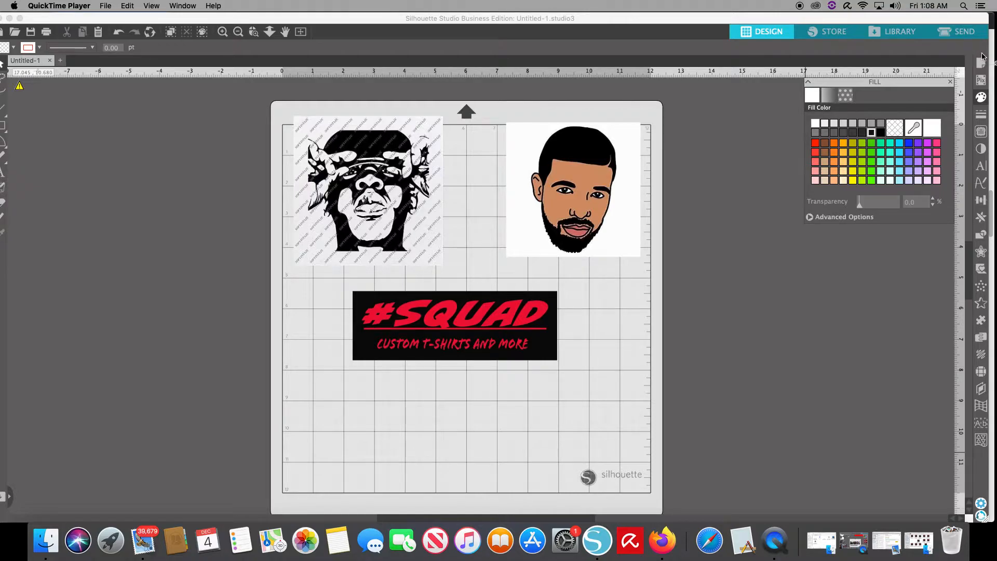
- Mark a trace area about 3.1 by 4.8 in around the colour face portrait
left_click(981, 136)
left_click(981, 136)
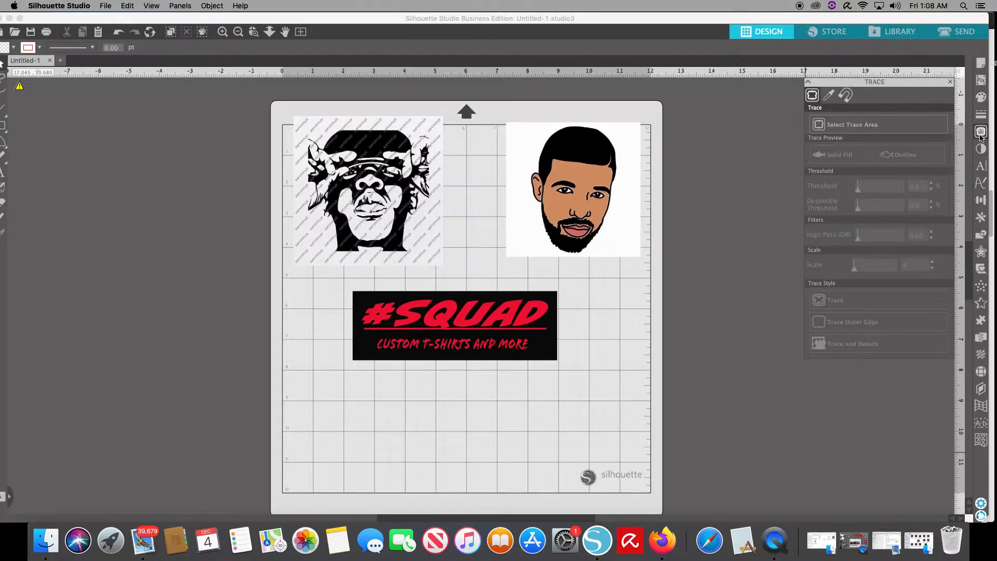
left_click(863, 129)
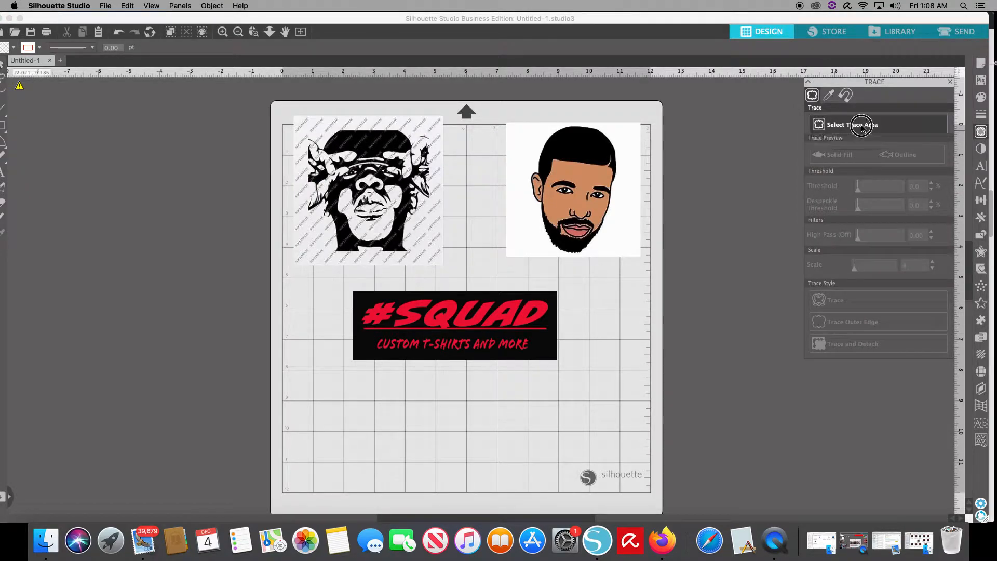
mouse_move(617, 267)
left_mouse_down()
mouse_move(629, 208)
mouse_move(618, 118)
mouse_move(526, 117)
left_mouse_up()
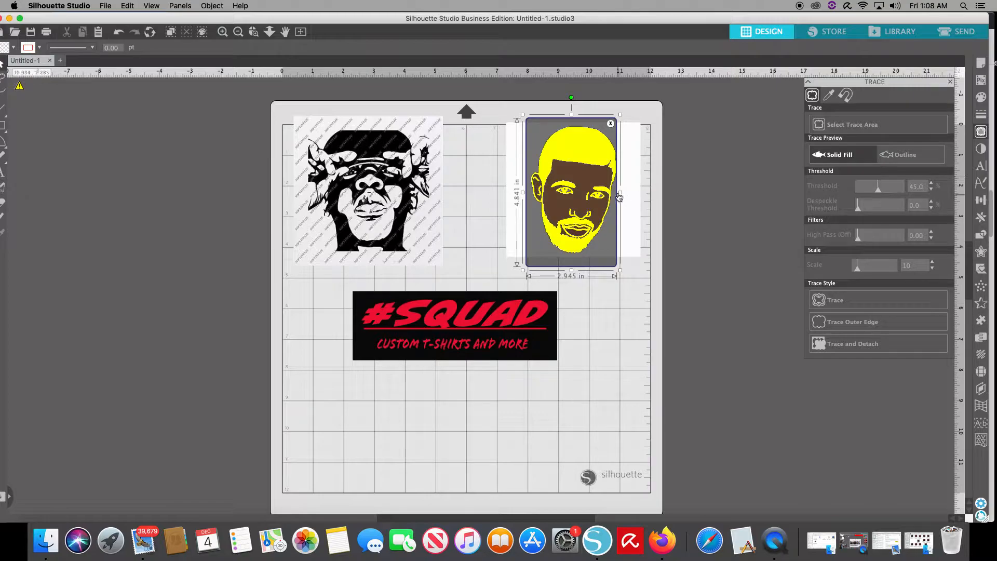
left_click_drag(621, 195, 625, 193)
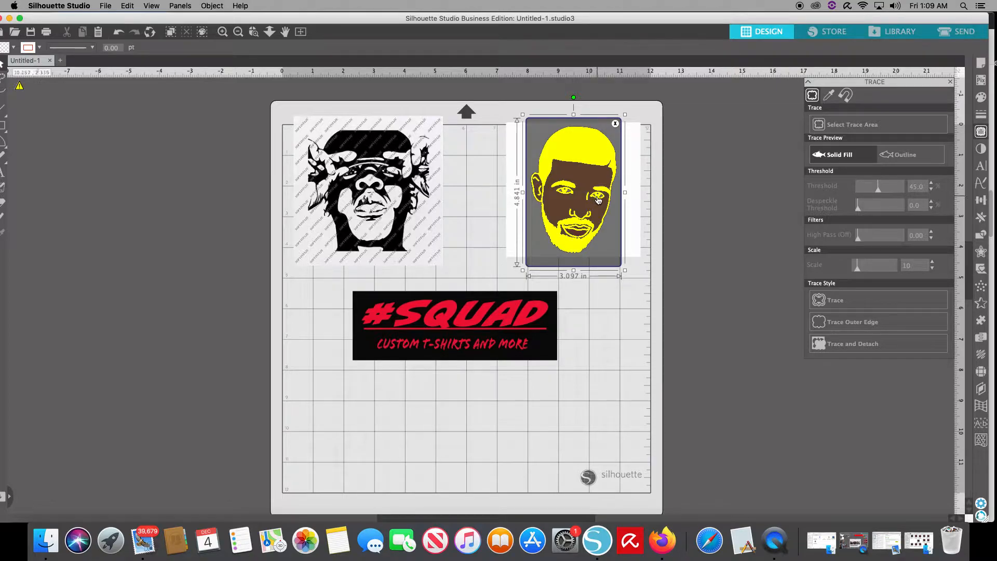
- Trace the colour face portrait with the standard Trace style and move the original image off the mat, leaving the outline
left_click(832, 304)
left_click_drag(604, 250, 787, 247)
left_click(638, 240)
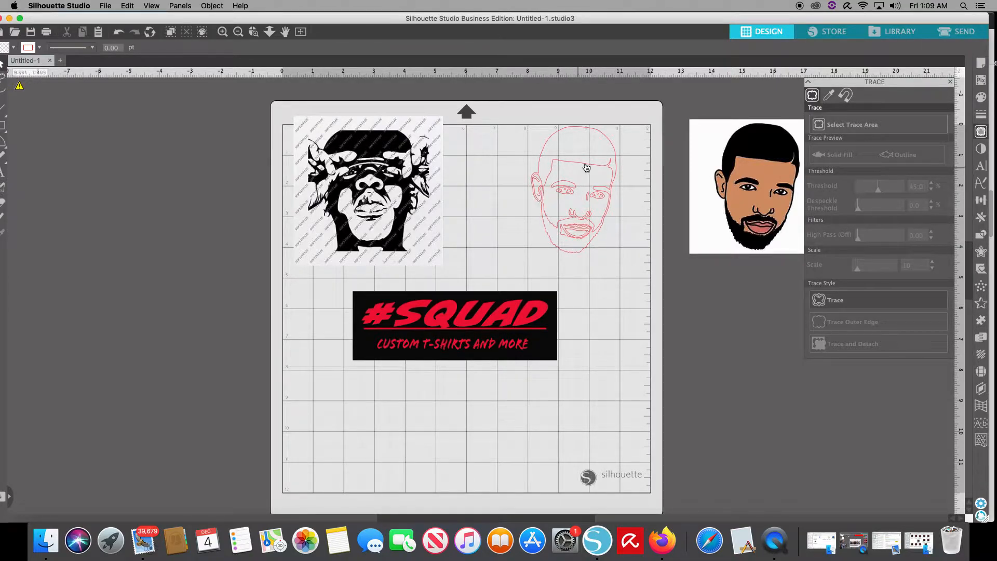
- Fill the traced face outline with black and nudge it slightly down on the mat
left_click(552, 146)
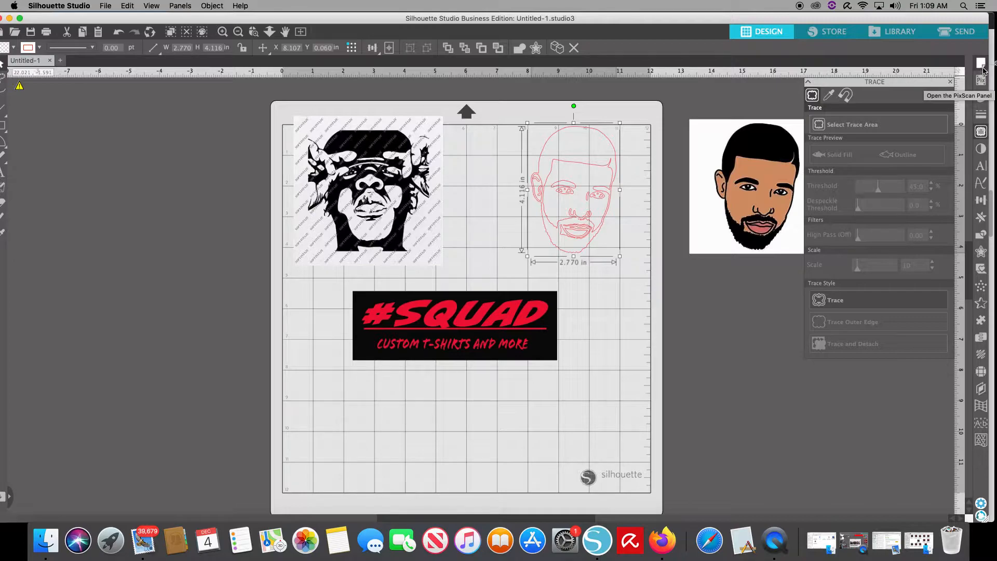
left_click(981, 97)
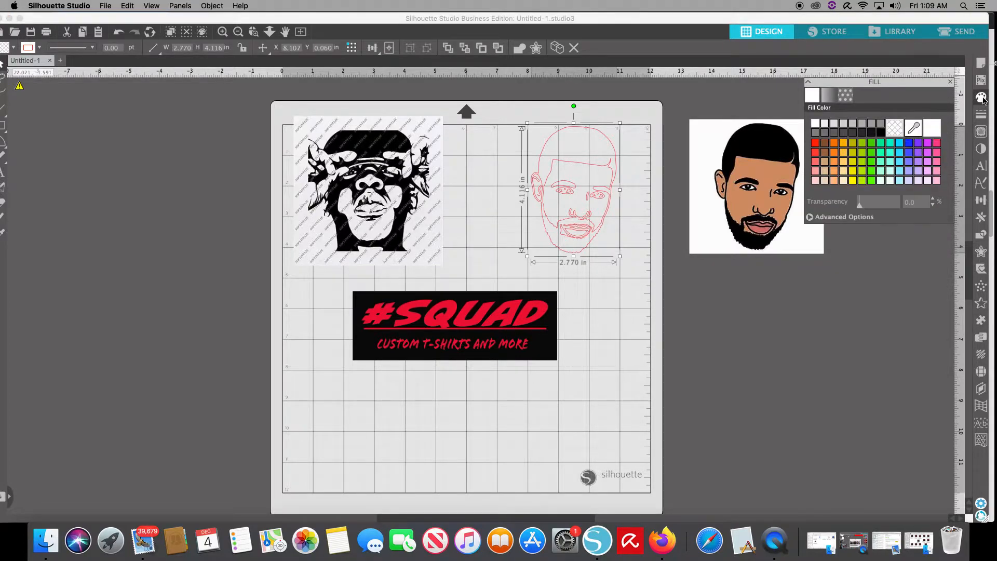
left_click(871, 133)
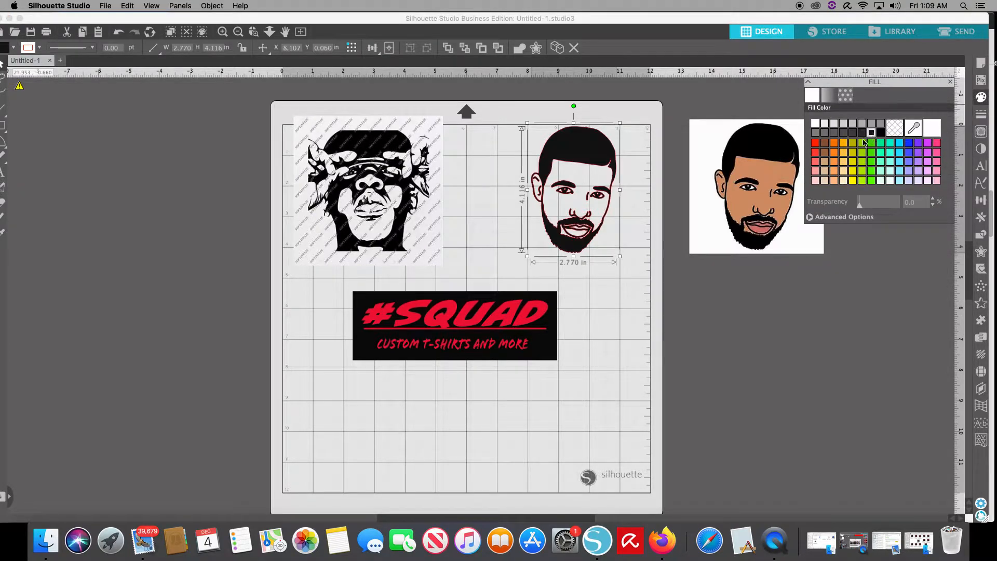
mouse_move(575, 231)
left_mouse_down()
mouse_move(547, 227)
mouse_move(575, 242)
left_mouse_up()
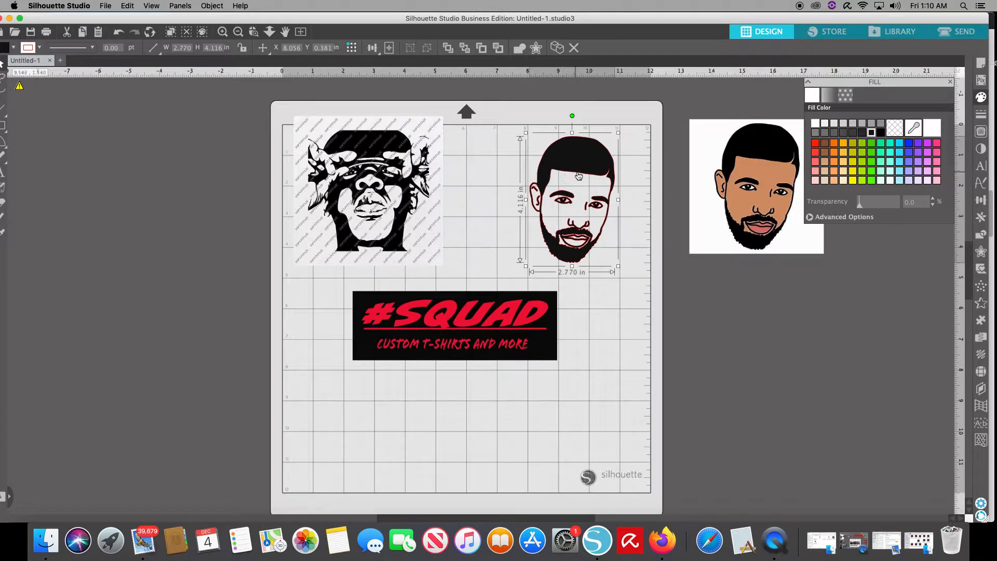
- Move the filled face trace and the #SQUAD banner off the mat, and shift the black-and-white hat portrait toward the mat's centre
mouse_move(582, 176)
left_mouse_down()
mouse_move(727, 199)
mouse_move(819, 250)
left_mouse_up()
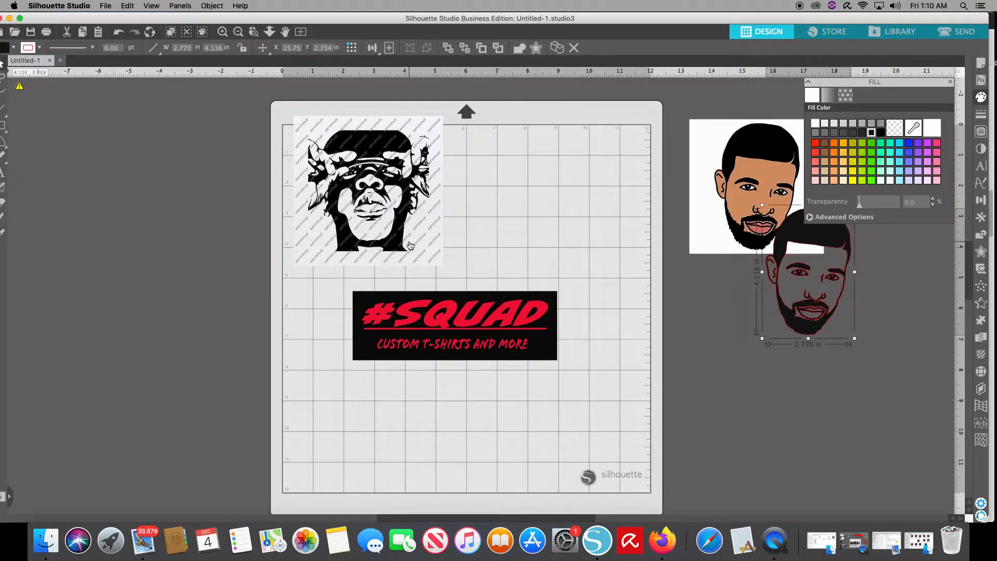
mouse_move(401, 177)
left_mouse_down()
mouse_move(464, 203)
mouse_move(482, 200)
left_mouse_up()
left_click(496, 349)
left_click_drag(496, 349, 158, 308)
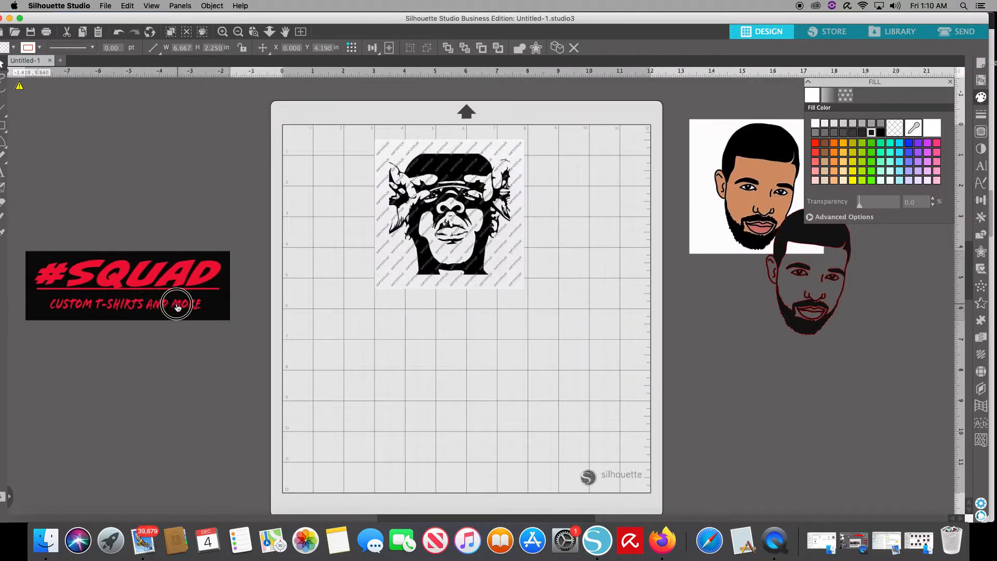
- Resize the black-and-white hat portrait to about 5.8 in square and reposition it on the upper part of the mat
left_click(489, 275)
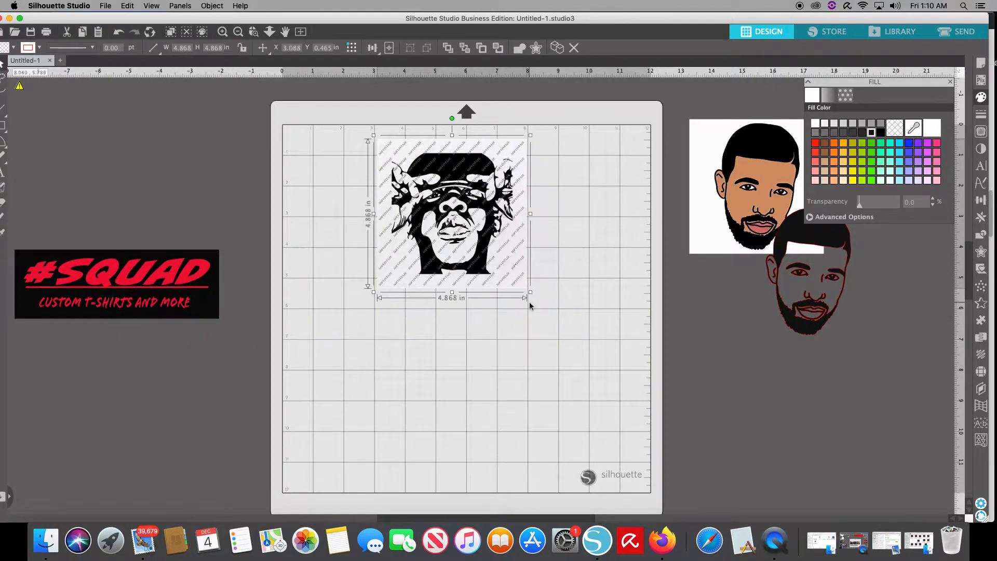
left_click_drag(529, 301, 607, 467)
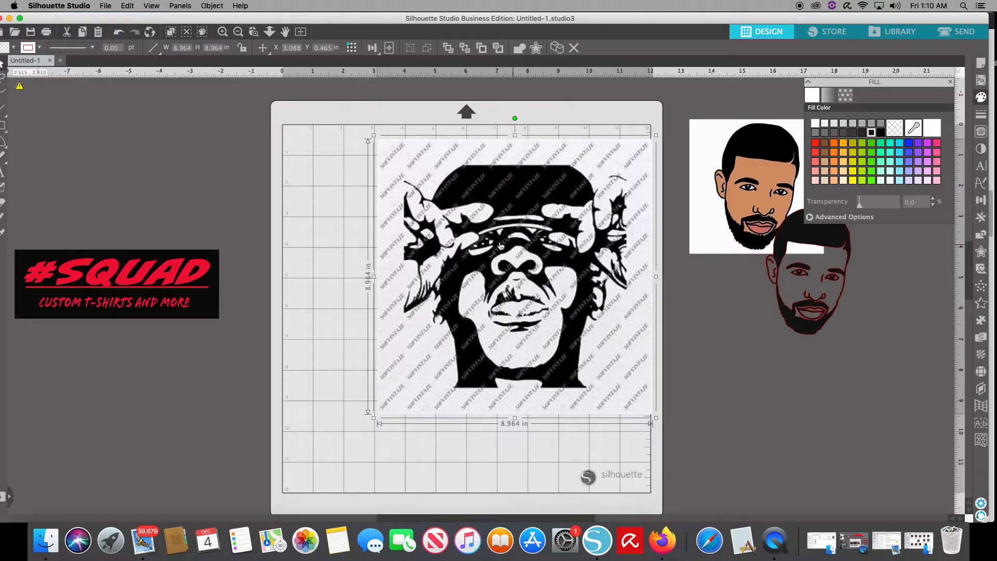
left_click_drag(469, 201, 470, 201)
left_click_drag(374, 135, 445, 258)
left_click_drag(541, 326, 414, 257)
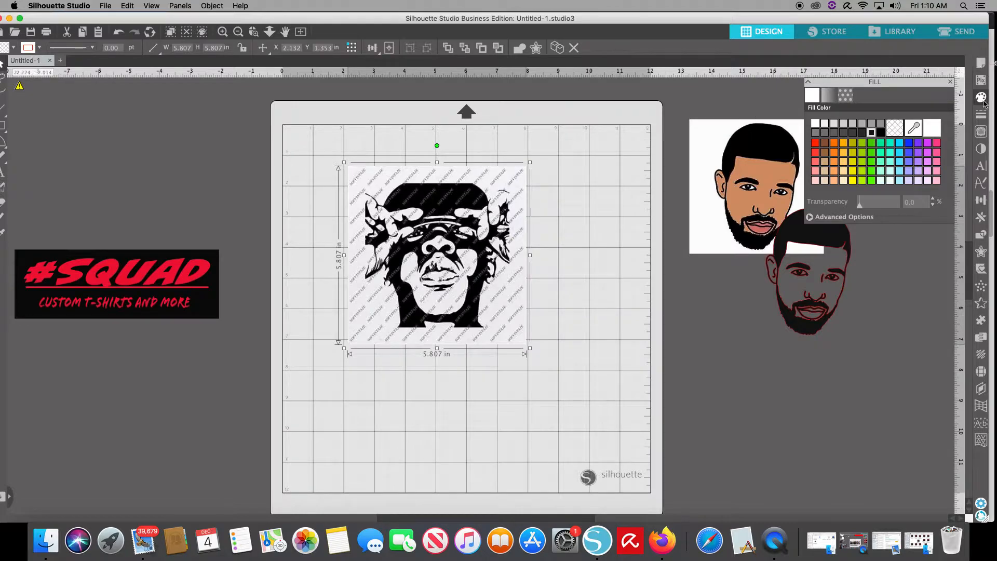
- Mark a trace area about 4.8 by 6.3 in around the hat portrait and adjust its side edges
left_click(981, 132)
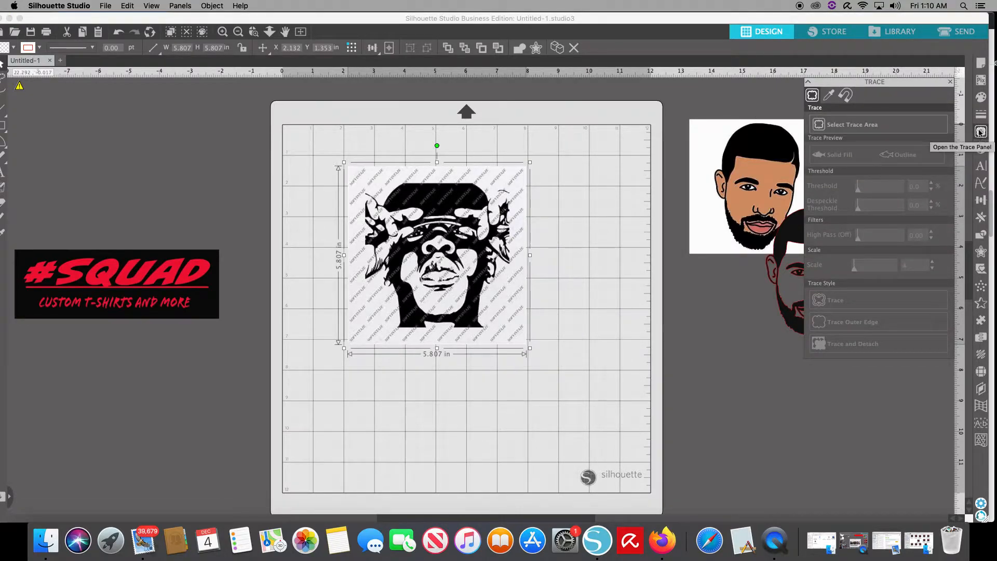
left_click(838, 125)
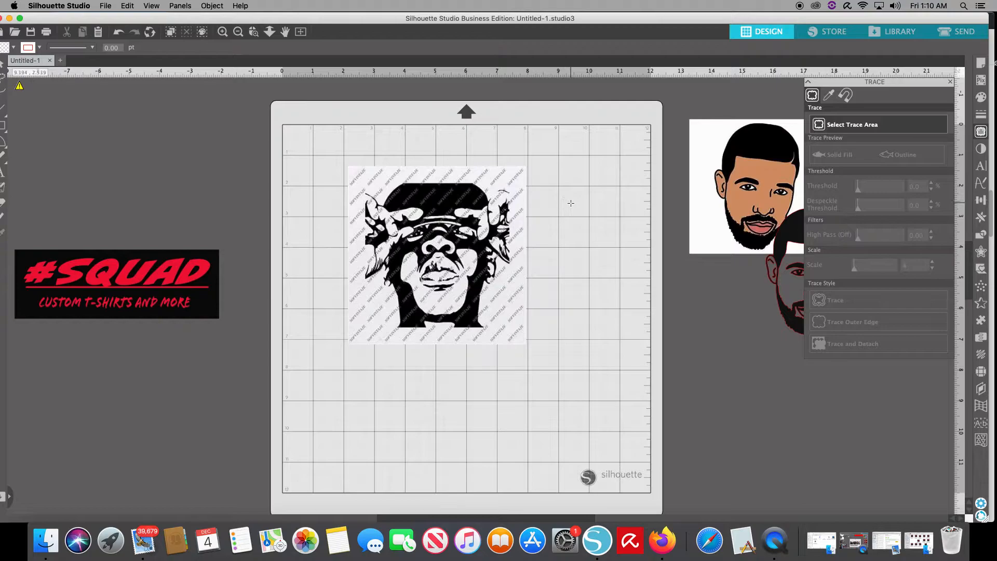
mouse_move(506, 357)
left_mouse_down()
mouse_move(541, 198)
mouse_move(527, 171)
mouse_move(358, 165)
left_mouse_up()
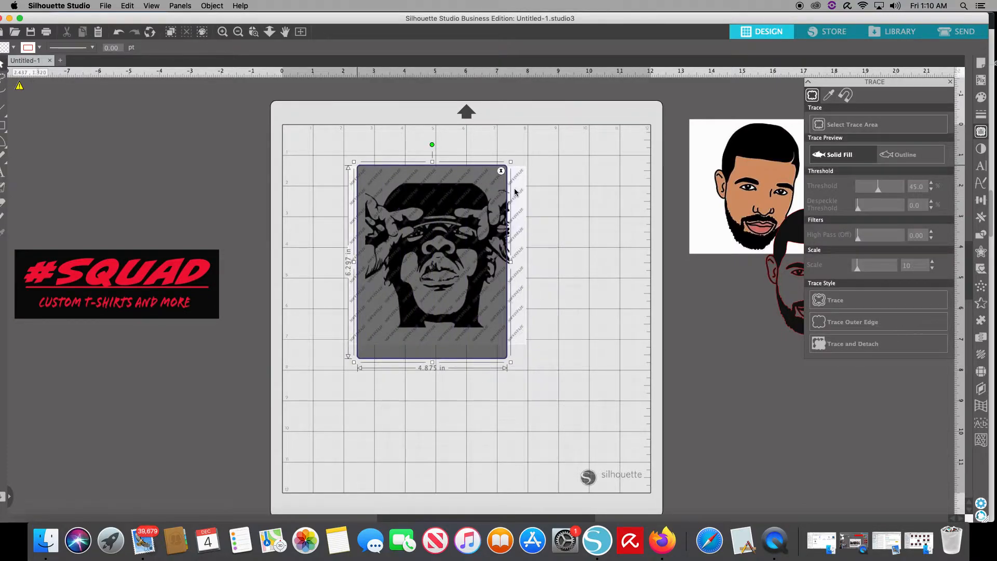
left_click_drag(511, 262, 513, 262)
left_click_drag(354, 262, 361, 265)
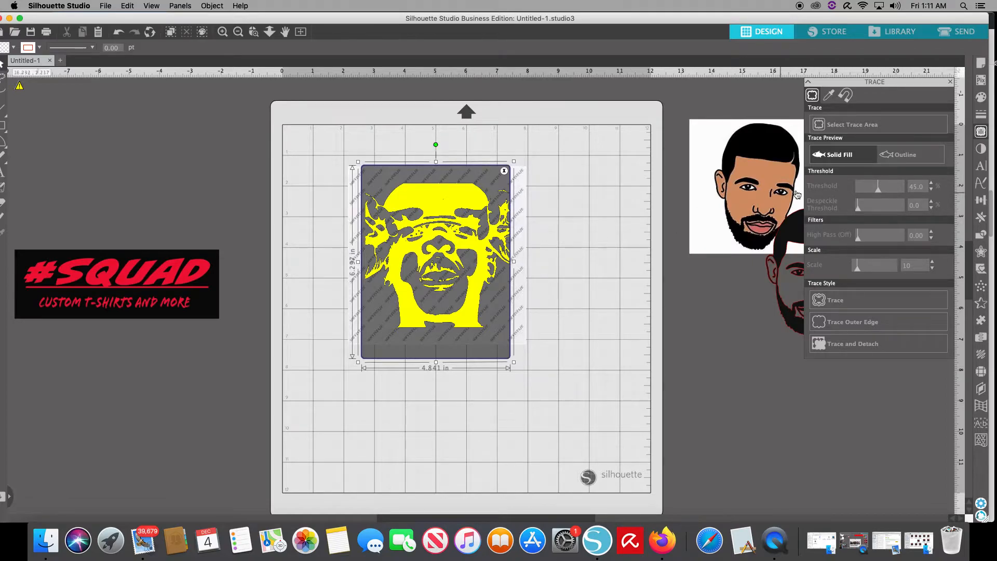
- Try higher trace threshold values on the hat portrait, then bring the threshold back down to 47%
left_click(931, 184)
left_click(931, 184)
left_click(931, 184)
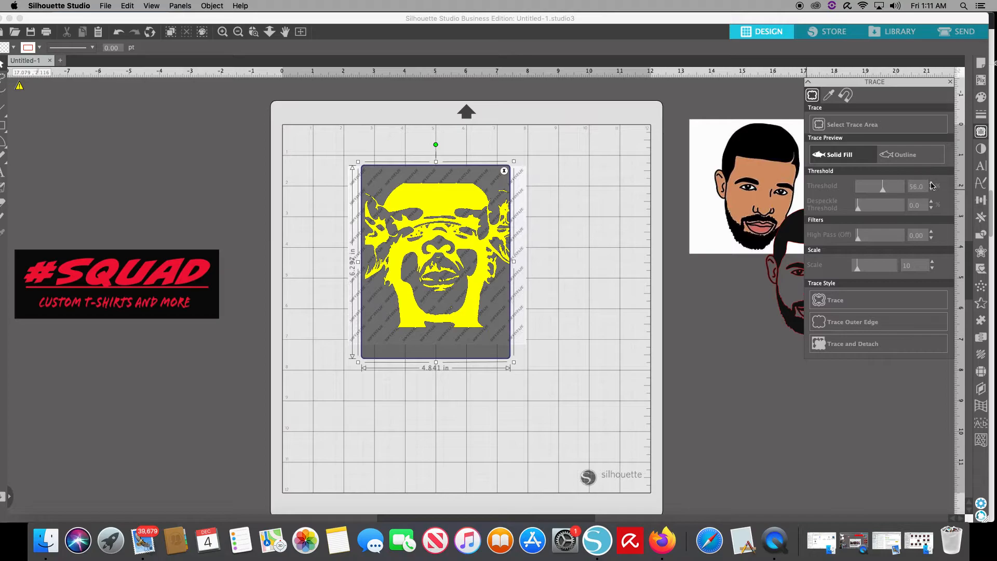
left_click(932, 184)
left_click(931, 184)
left_click(931, 184)
left_click(931, 184)
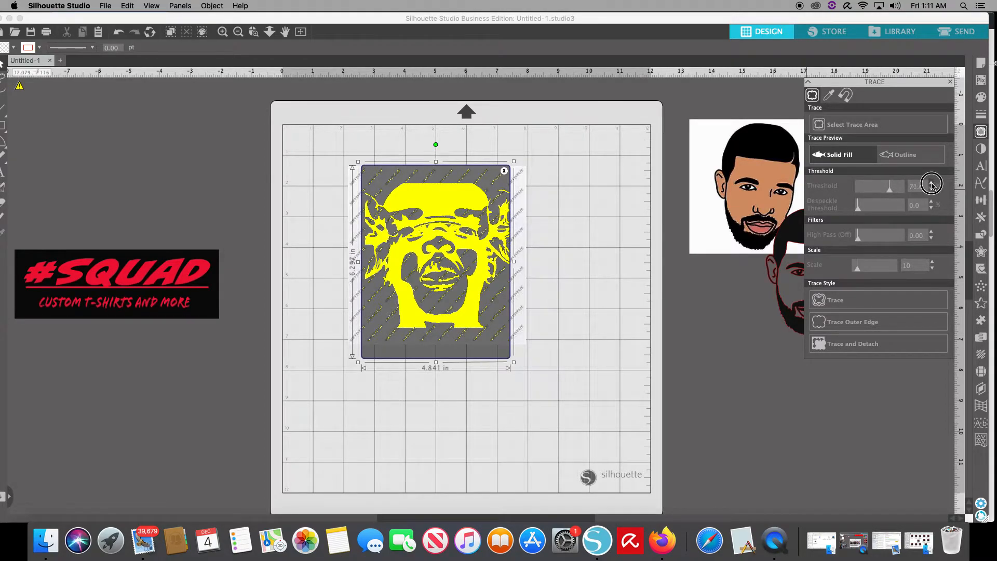
left_click(931, 184)
left_click_drag(892, 191, 880, 198)
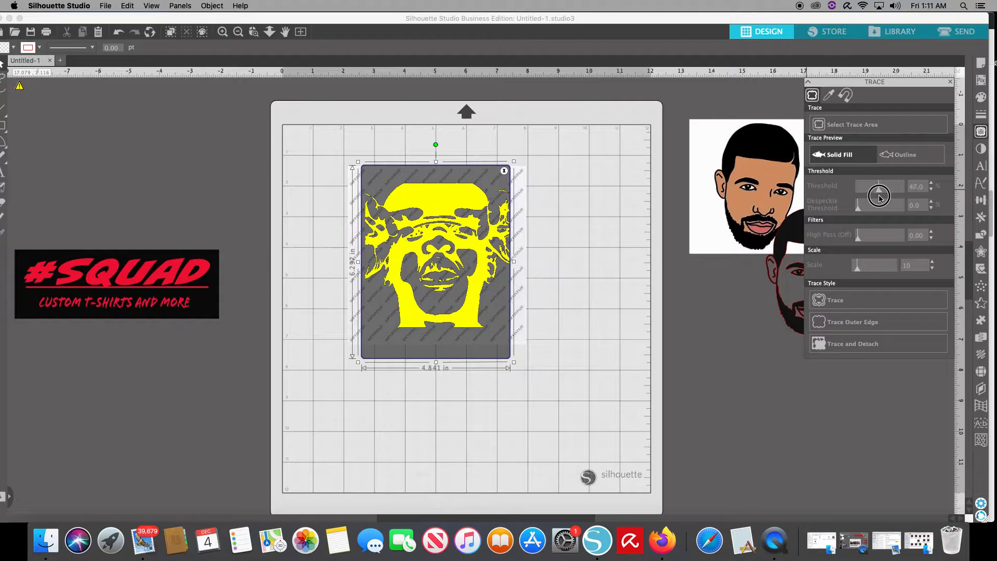
left_click_drag(879, 197, 879, 199)
- Set the hat portrait's trace threshold to 50% and its trace scale to 15
left_click(932, 189)
left_click(932, 190)
left_click(931, 184)
left_click(931, 185)
left_click(934, 263)
left_click(932, 183)
left_click(932, 183)
left_click(932, 183)
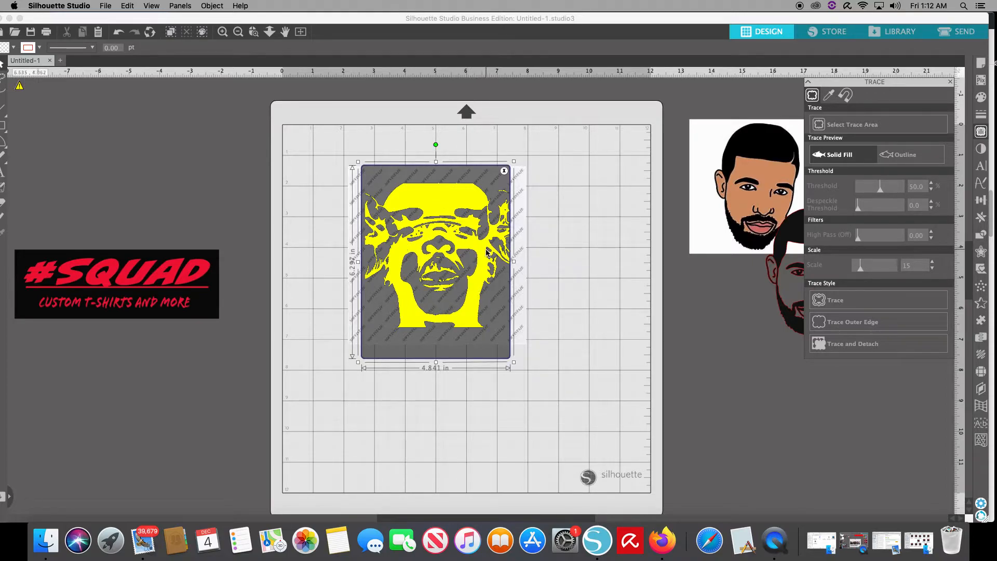
- Trace the hat portrait with the standard Trace style and move the original image away from its outline
left_click(855, 309)
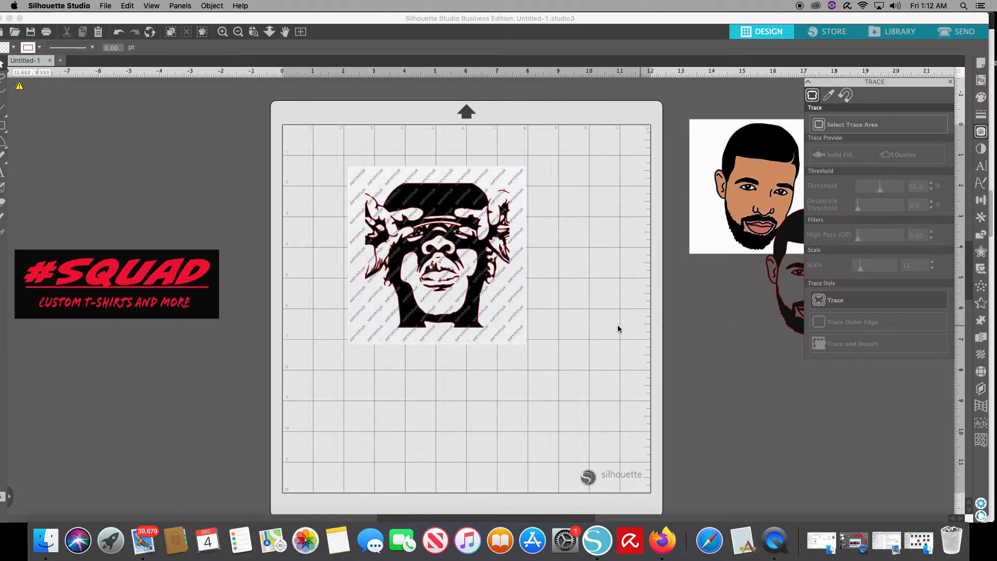
mouse_move(514, 344)
left_mouse_down()
mouse_move(639, 353)
mouse_move(769, 381)
mouse_move(775, 387)
mouse_move(737, 497)
mouse_move(698, 500)
left_mouse_up()
left_click(699, 499)
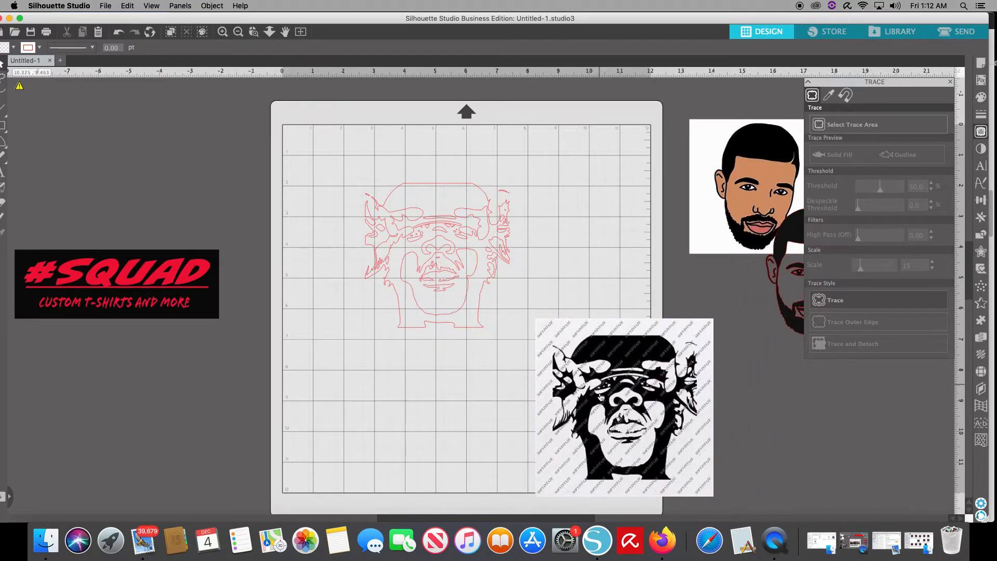
- Fill the traced hat portrait outline with black
left_click(409, 214)
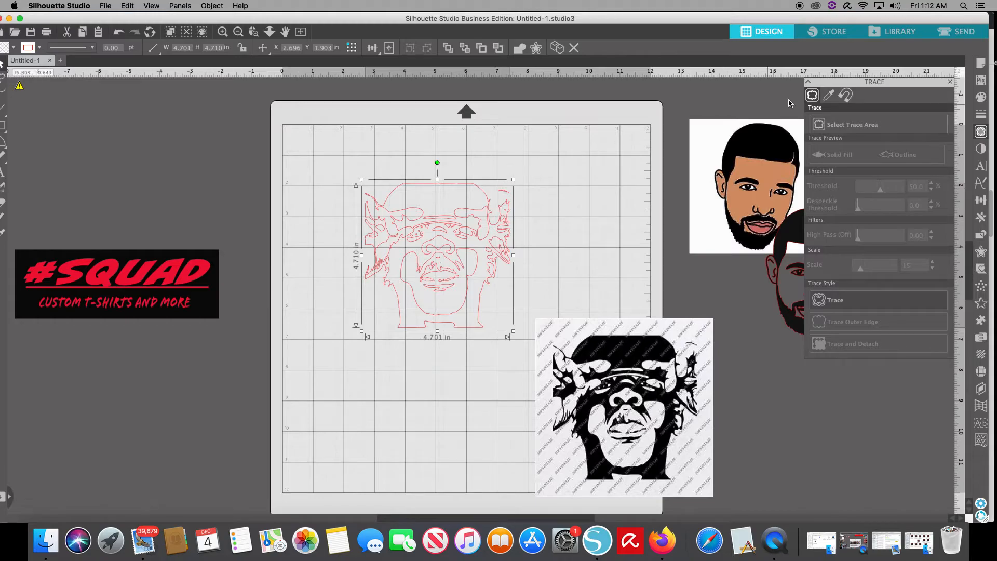
left_click(982, 97)
left_click(873, 132)
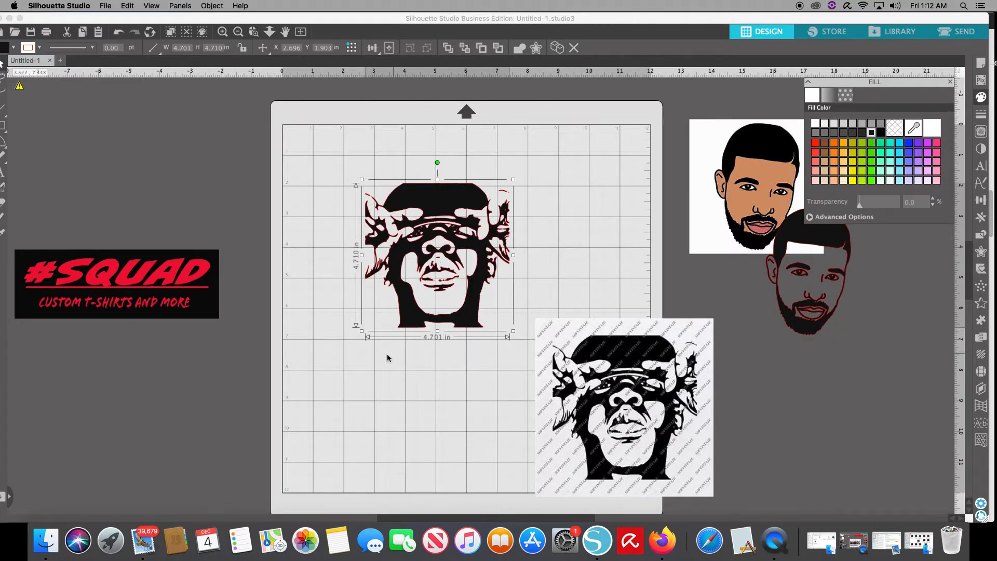
- Place the original hat portrait image side by side with its black-filled trace for comparison
left_click_drag(632, 399, 615, 252)
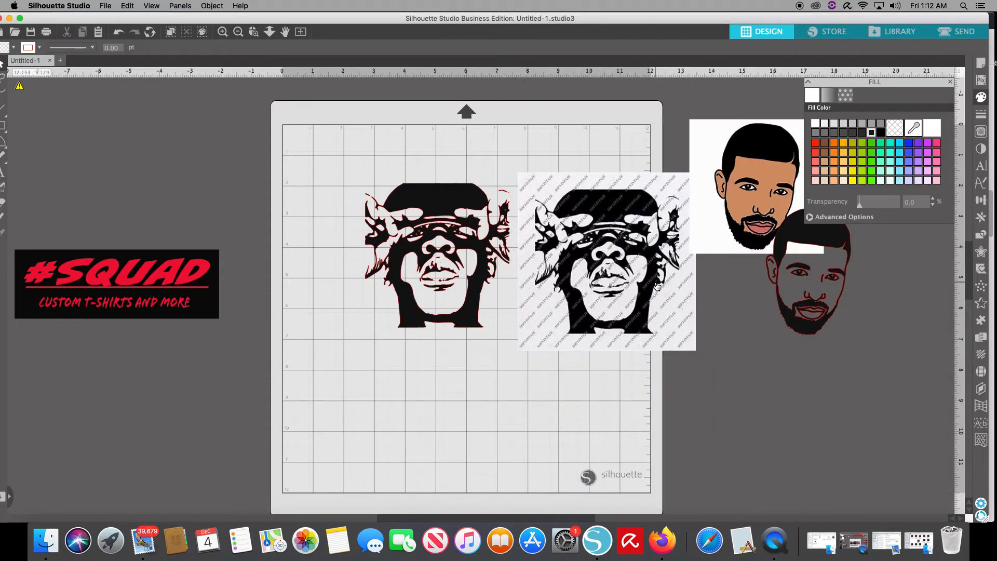
left_click_drag(441, 277, 416, 271)
left_click_drag(544, 281, 515, 276)
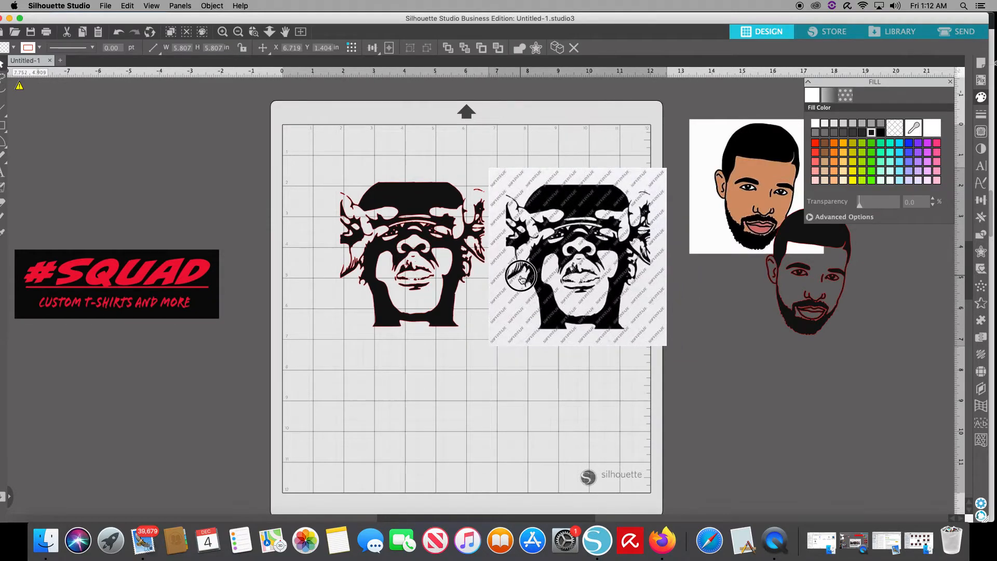
left_click(474, 309)
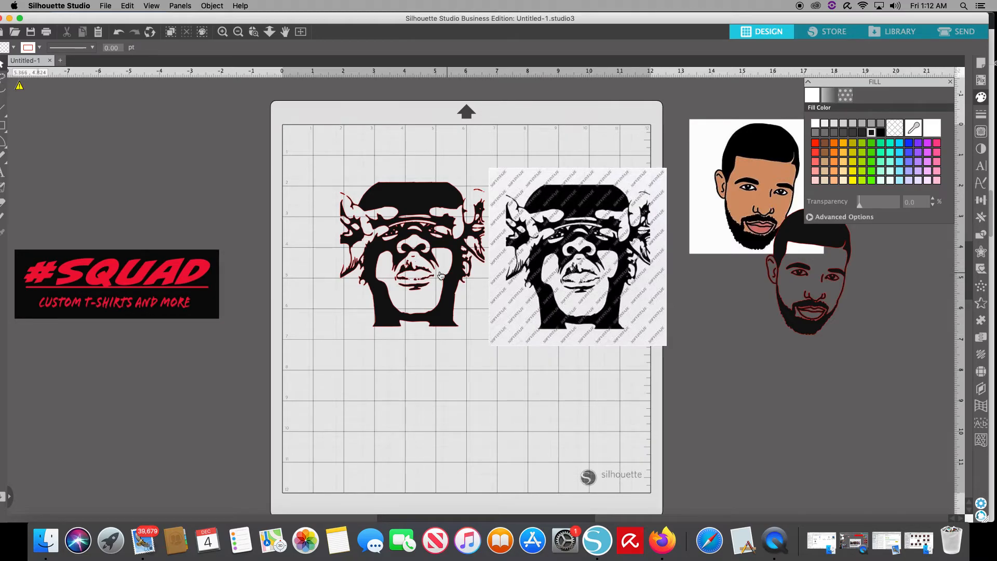
- Move the hat portrait and its trace off the mat, and bring the #SQUAD banner onto the mat's upper middle
left_click_drag(91, 18, 107, 17)
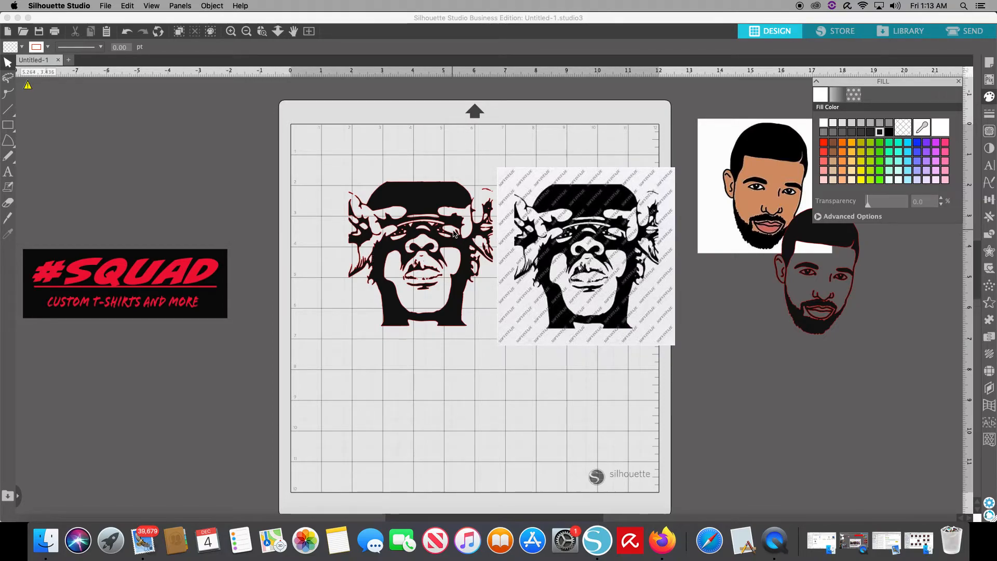
left_click_drag(571, 259, 896, 446)
left_click(490, 319)
mouse_move(424, 263)
left_mouse_down()
mouse_move(522, 279)
mouse_move(607, 339)
mouse_move(777, 375)
left_mouse_up()
left_click(577, 312)
left_click_drag(129, 299, 456, 231)
left_click(285, 275)
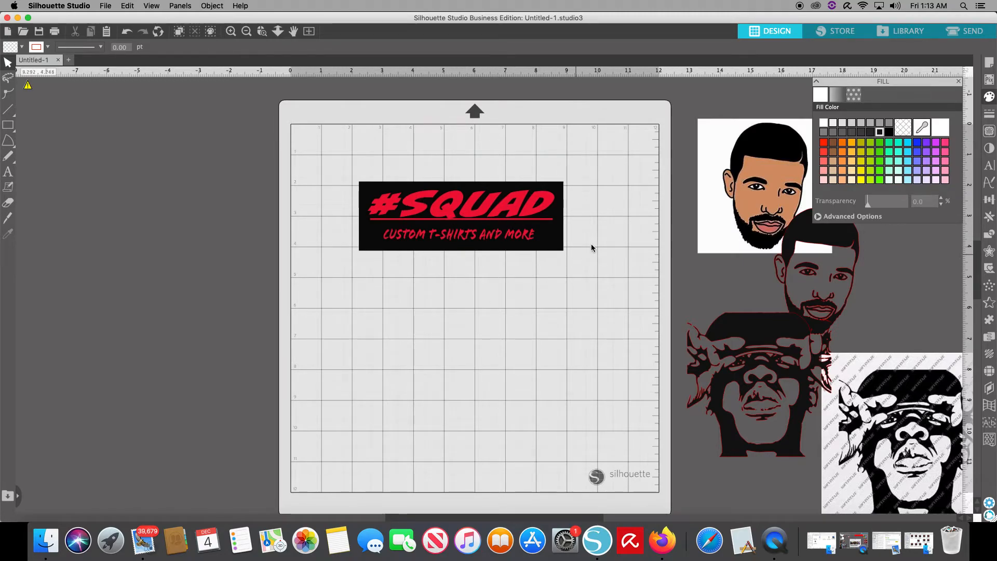
- Mark a trace area about 7.7 by 3.0 in around the #SQUAD banner
left_click(989, 132)
left_click(844, 130)
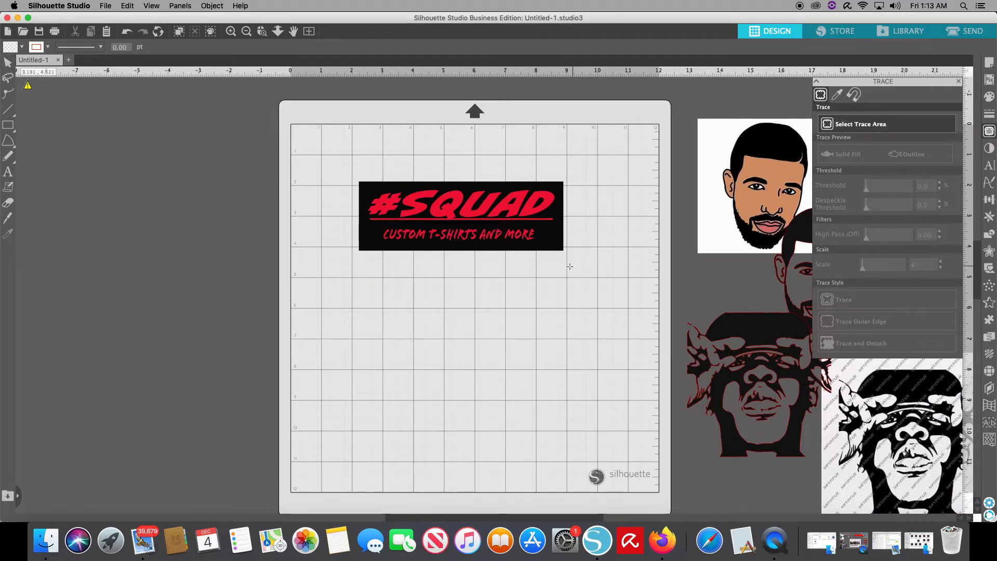
mouse_move(577, 266)
left_mouse_down()
mouse_move(587, 170)
mouse_move(337, 173)
left_mouse_up()
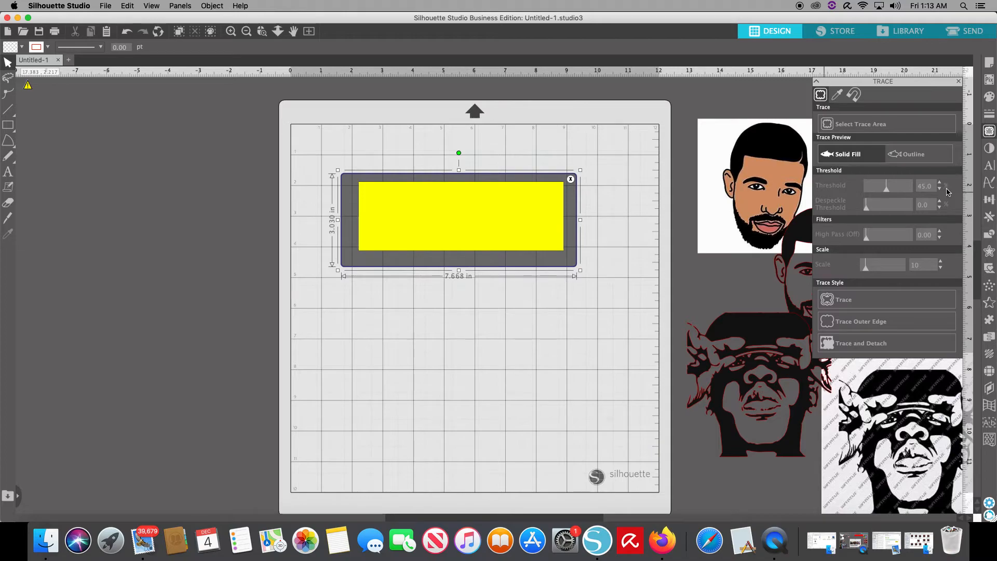
- Lower the #SQUAD banner's trace threshold to 33%
left_click(940, 188)
left_click(939, 188)
left_click(940, 189)
left_click(940, 189)
left_click(940, 189)
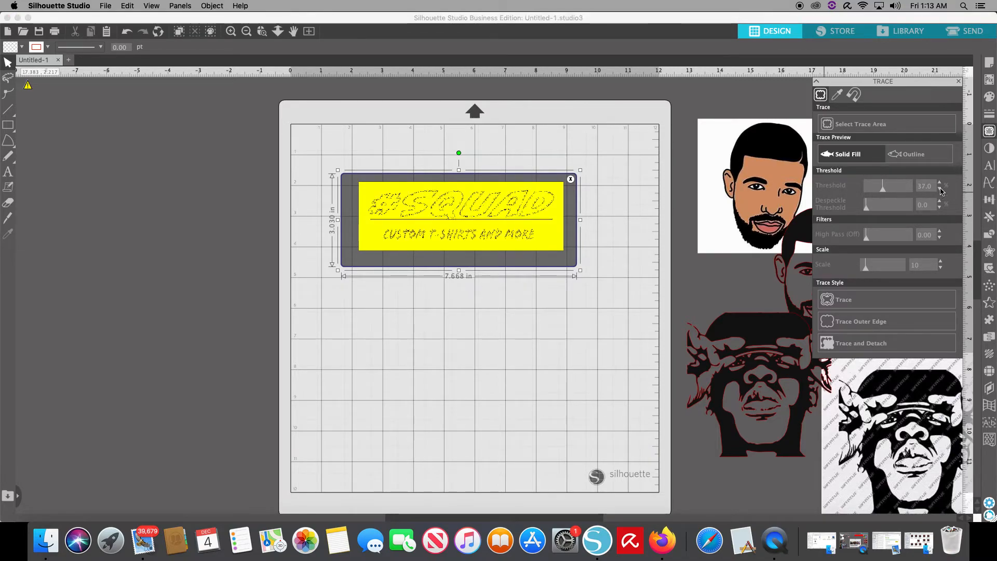
left_click(940, 189)
left_click(940, 189)
left_click(940, 189)
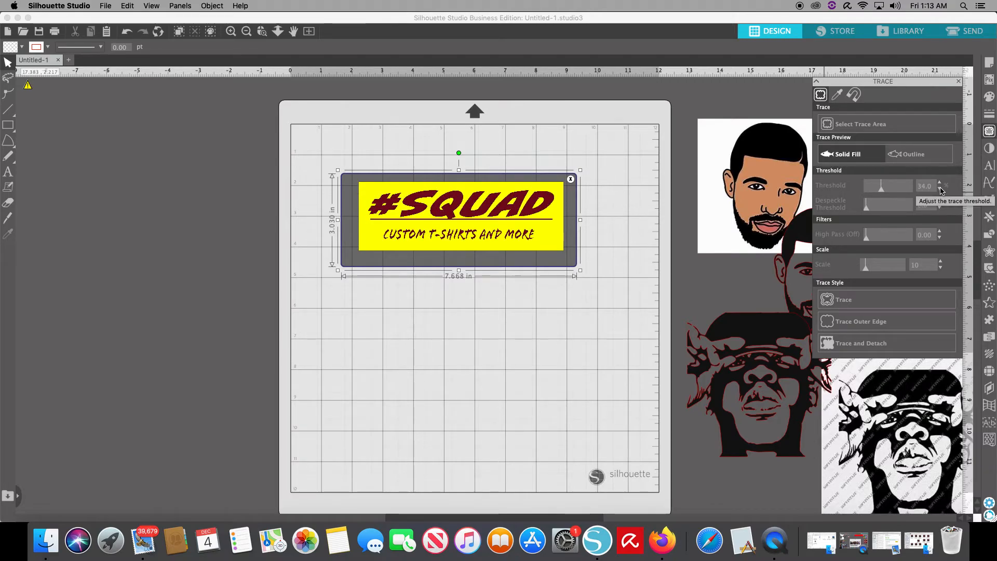
left_click(940, 189)
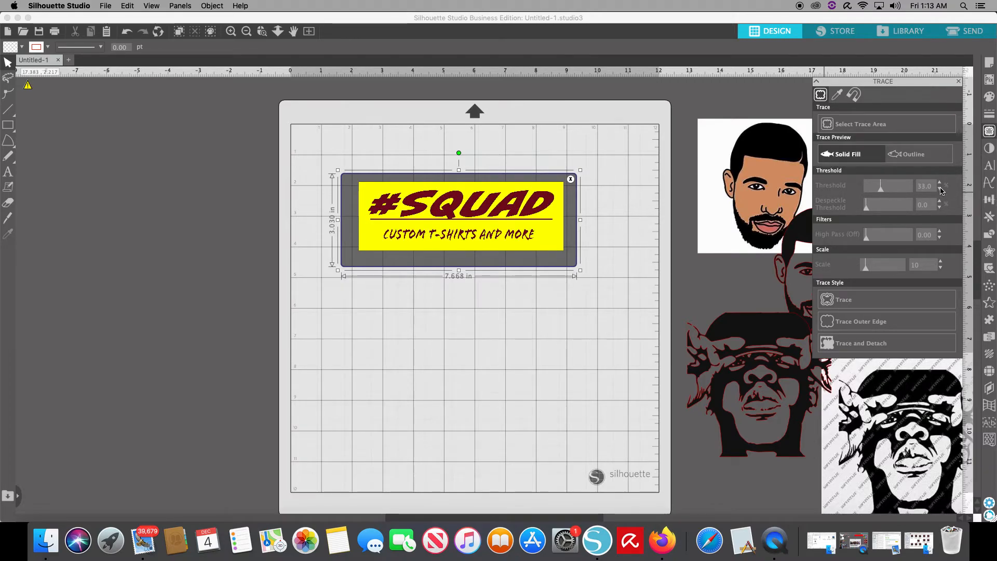
- Lower the #SQUAD banner's trace threshold further to 29%
left_click(940, 189)
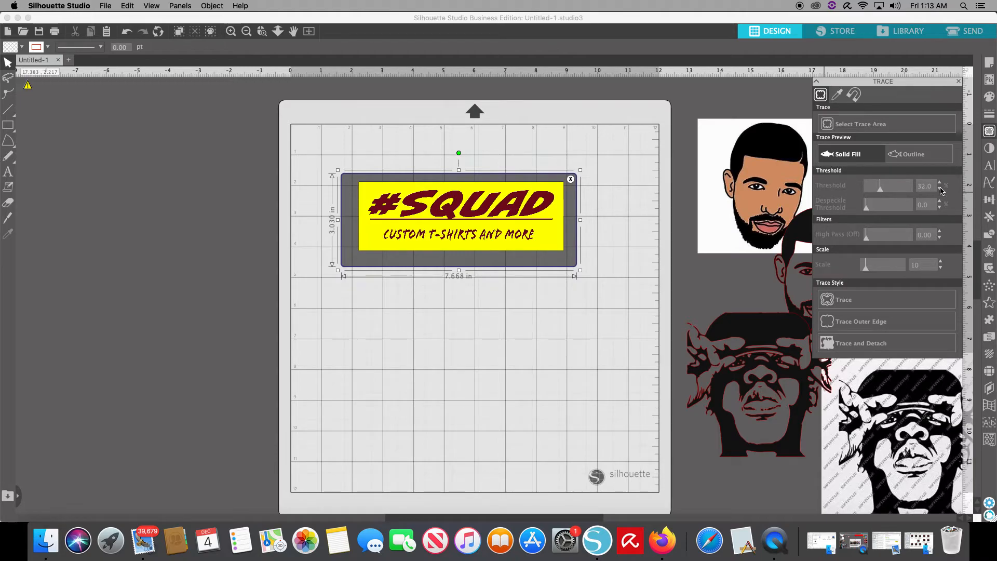
key("super+equal")
key("super+equal")
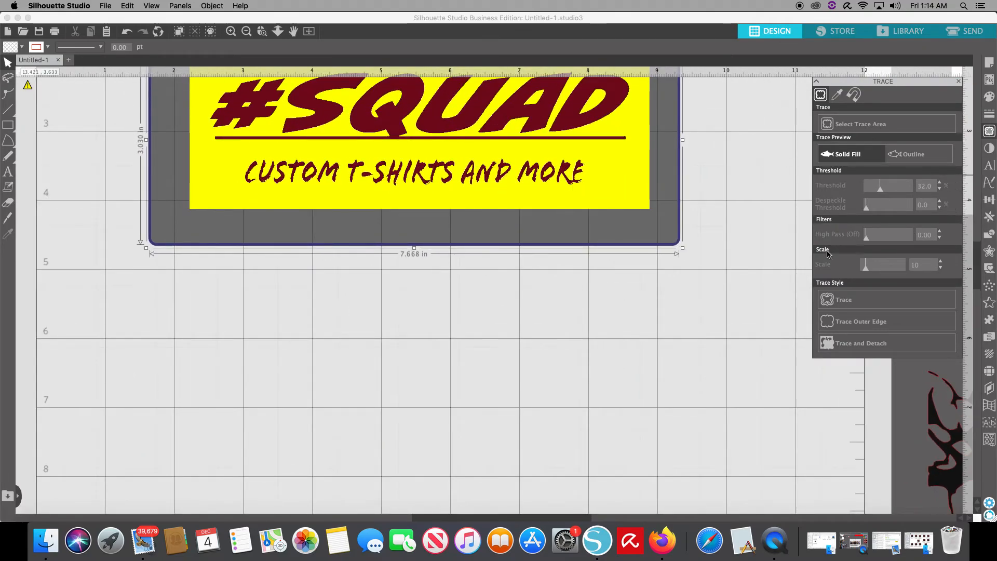
scroll(702, 318, "up", 3)
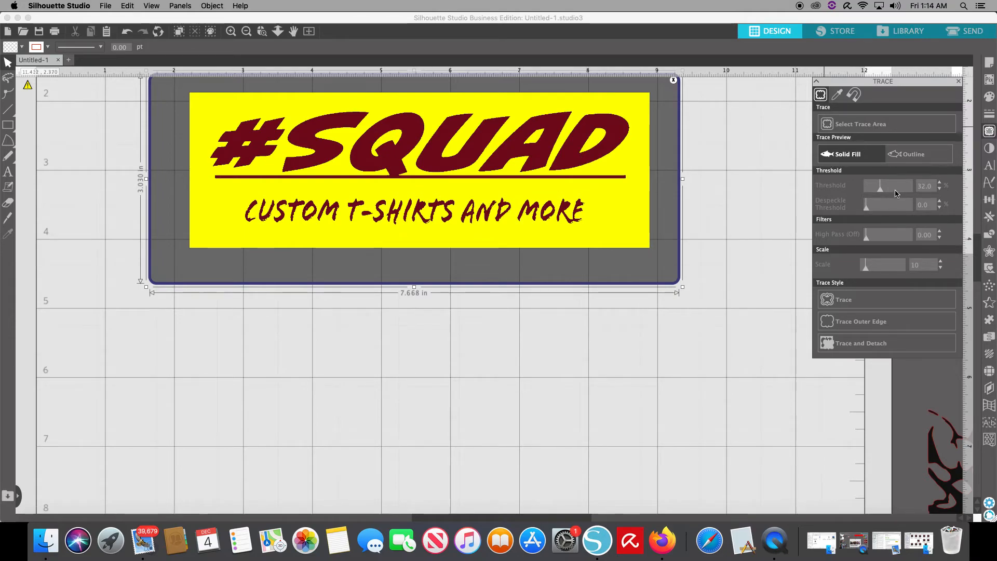
left_click(939, 190)
left_click(939, 191)
left_click(939, 191)
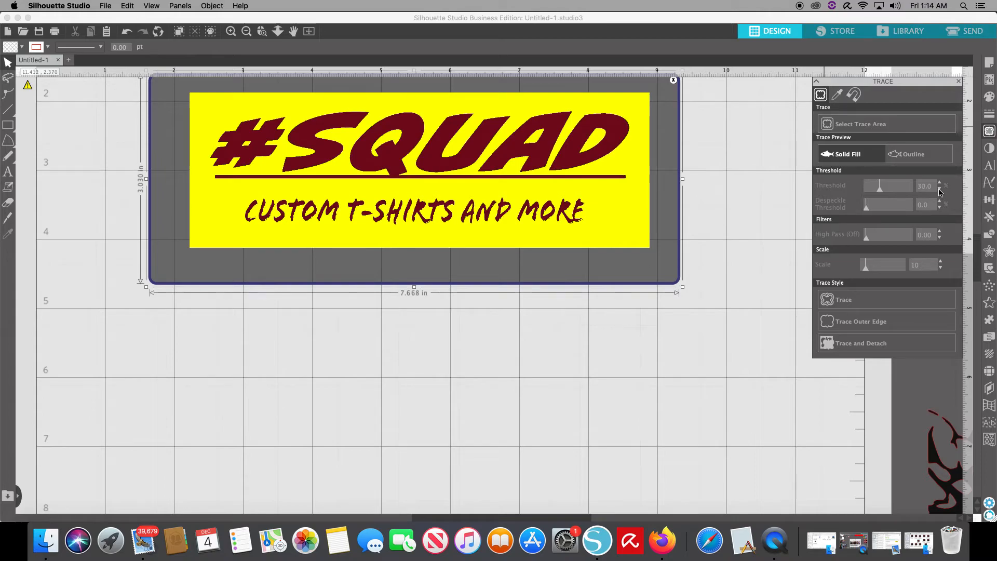
left_click(939, 191)
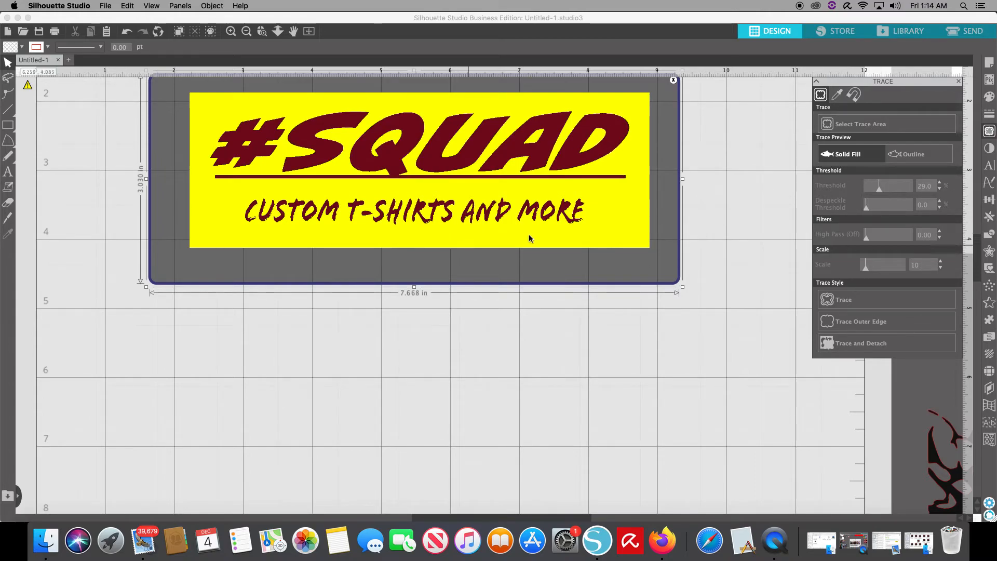
- Raise the trace scale to 14 and trace the #SQUAD banner with all its lettering
left_click(940, 262)
left_click(941, 262)
left_click(940, 263)
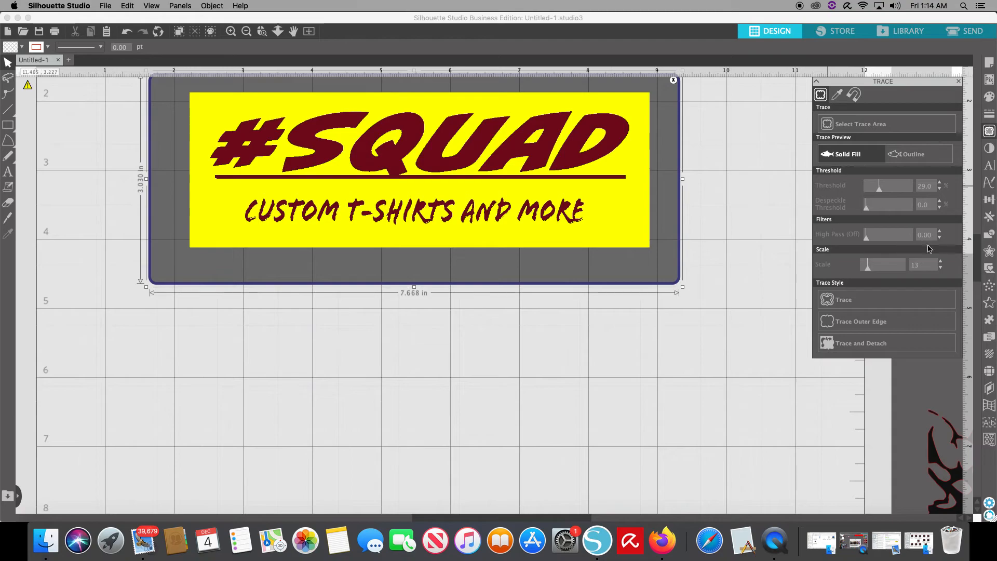
left_click(940, 262)
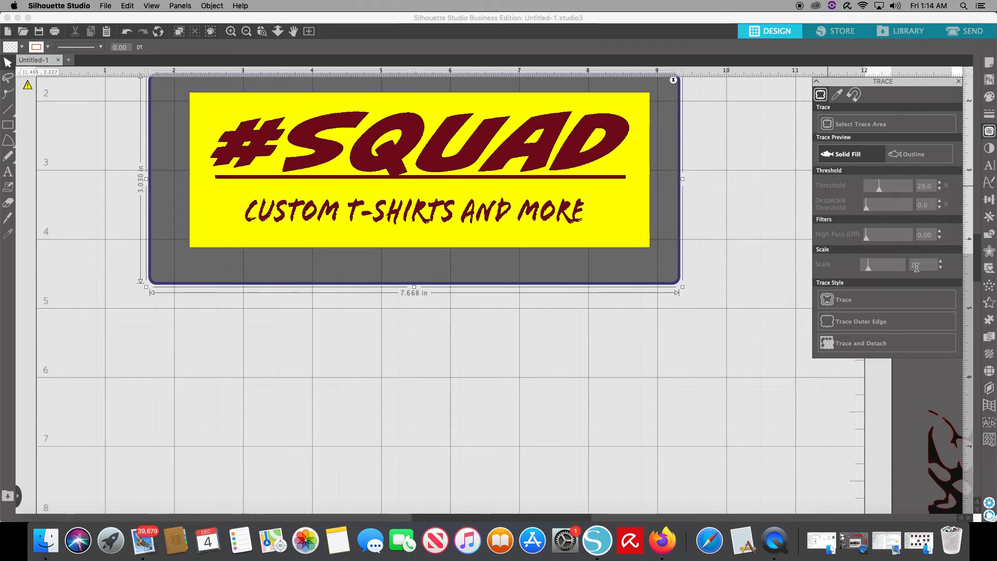
left_click(851, 318)
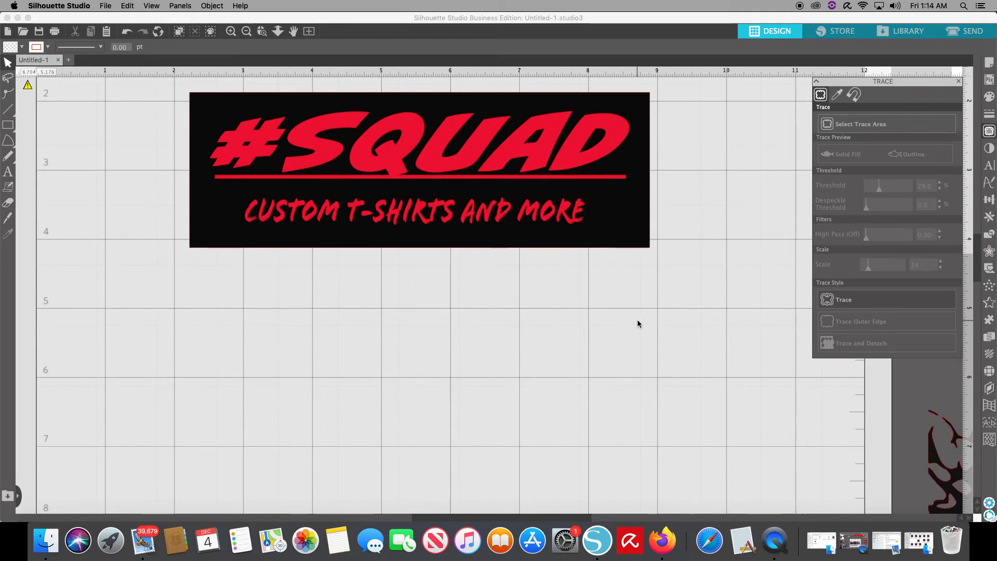
- Pull the original #SQUAD banner off its traced outline and place it just above the outline
key("super+minus")
key("super+minus")
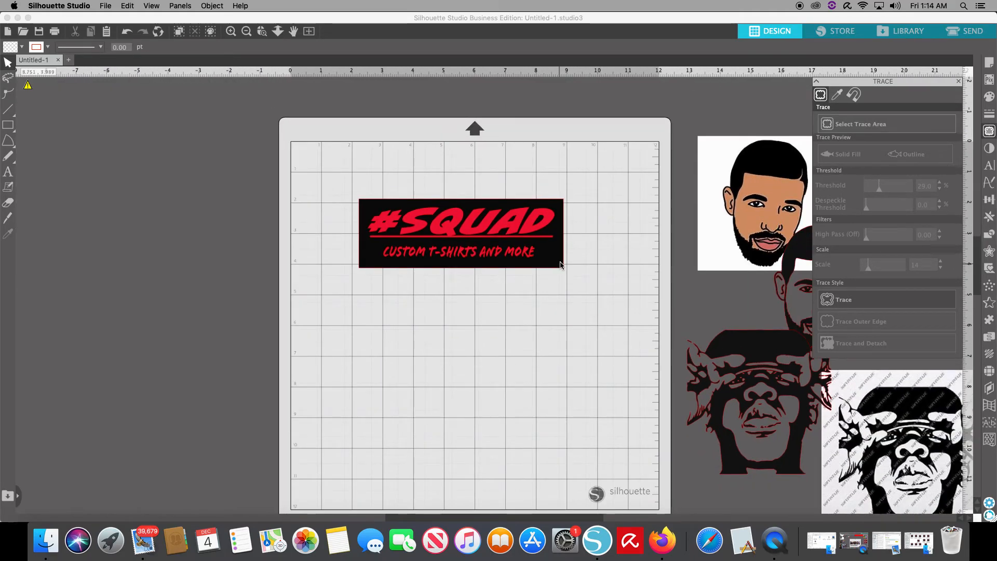
mouse_move(546, 264)
left_mouse_down()
mouse_move(419, 300)
mouse_move(222, 216)
mouse_move(221, 224)
left_mouse_up()
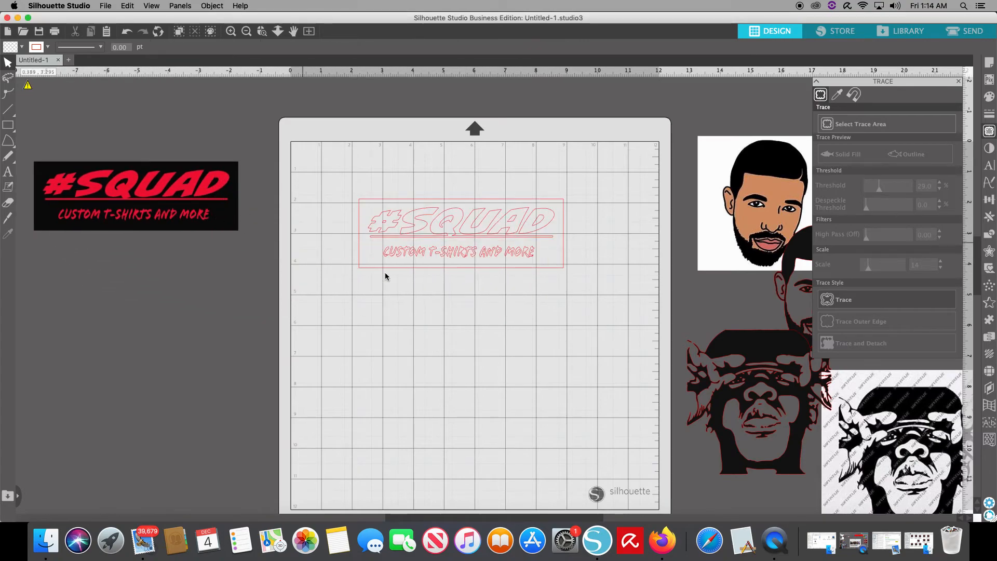
mouse_move(200, 205)
left_mouse_down()
mouse_move(341, 163)
mouse_move(527, 159)
left_mouse_up()
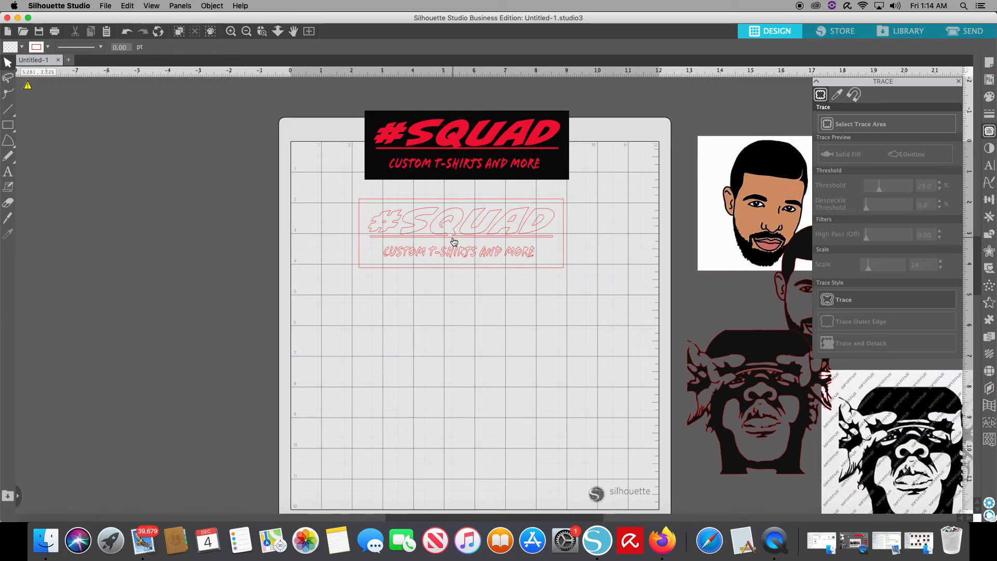
- Bring both black portrait traces onto the mat below the banner outline, and move the original banner toward the mat's upper-left corner
mouse_move(737, 396)
left_mouse_down()
mouse_move(567, 351)
mouse_move(416, 348)
left_mouse_up()
mouse_move(790, 321)
left_mouse_down()
mouse_move(539, 345)
mouse_move(521, 363)
mouse_move(549, 382)
left_mouse_up()
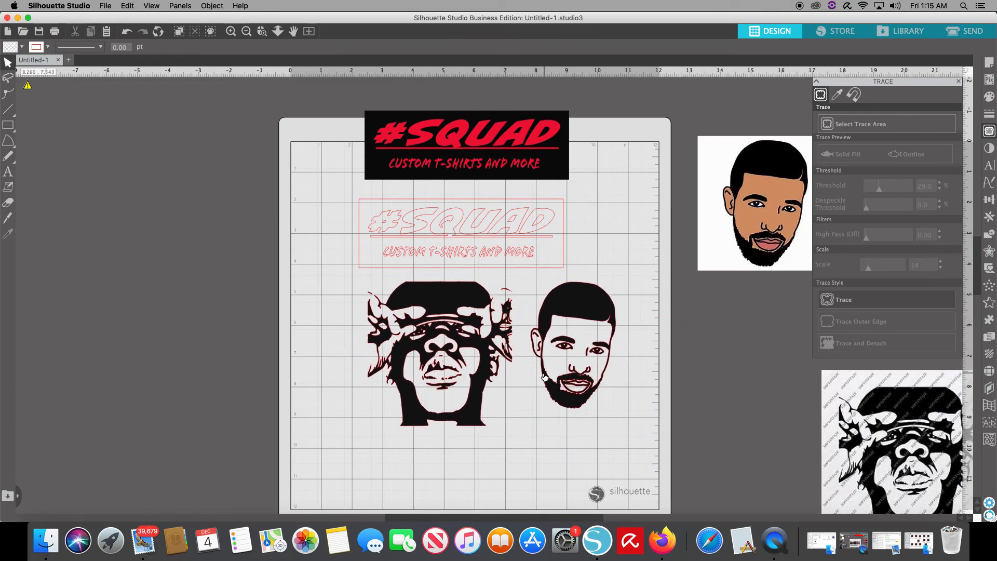
left_click(385, 136)
left_click_drag(386, 136, 167, 107)
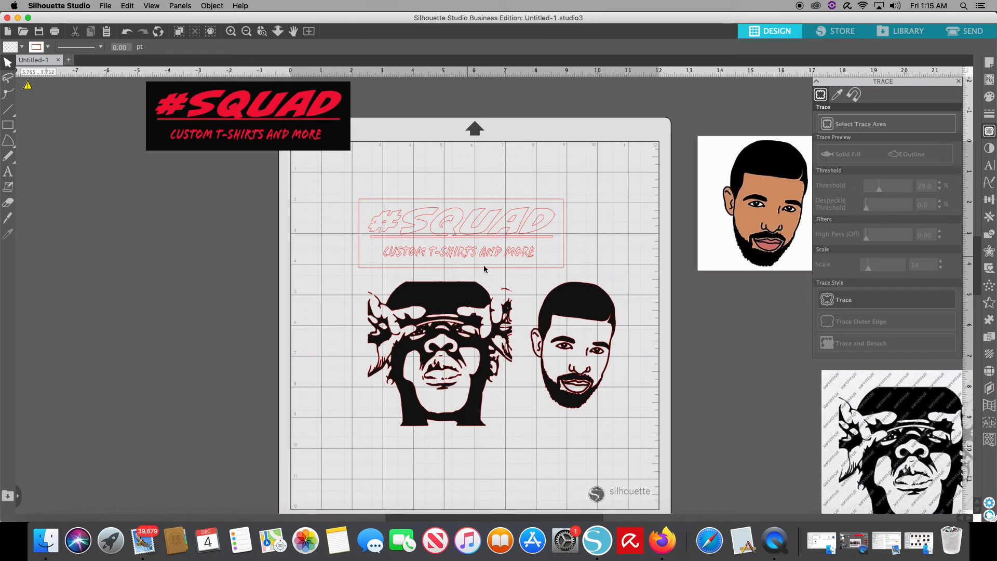
- Fill the #SQUAD banner trace with black and place it side by side with the original banner
left_click(456, 213)
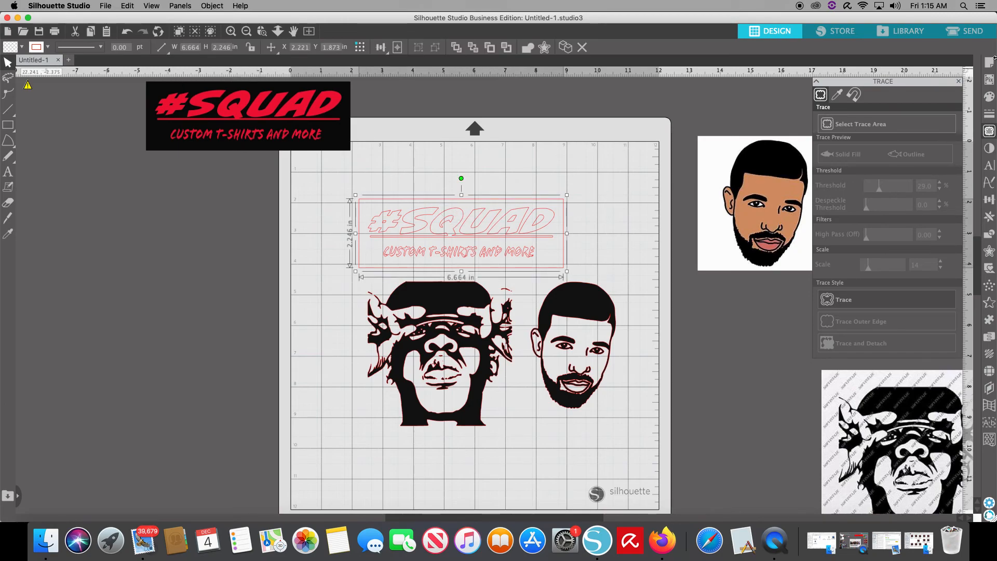
left_click(990, 98)
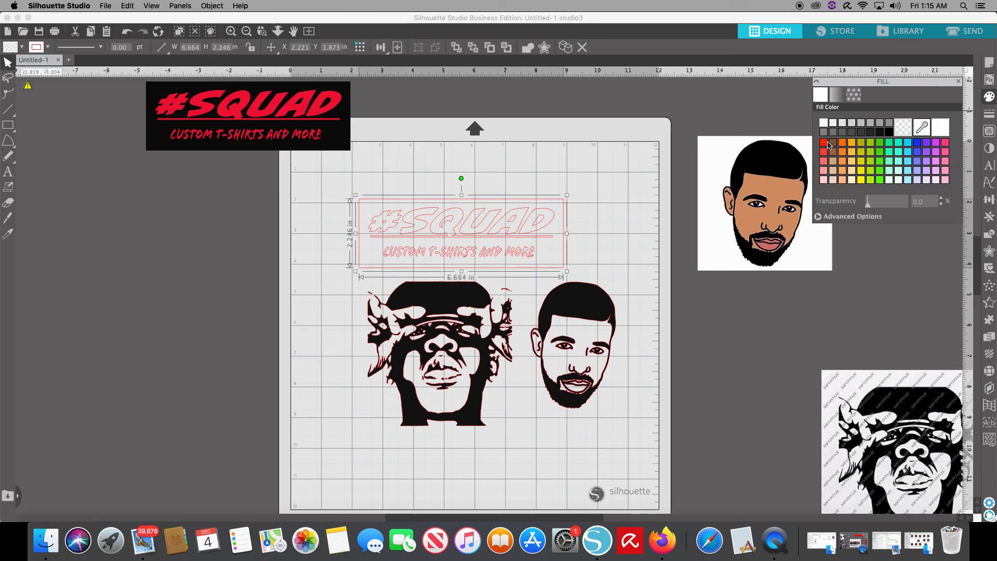
left_click(880, 132)
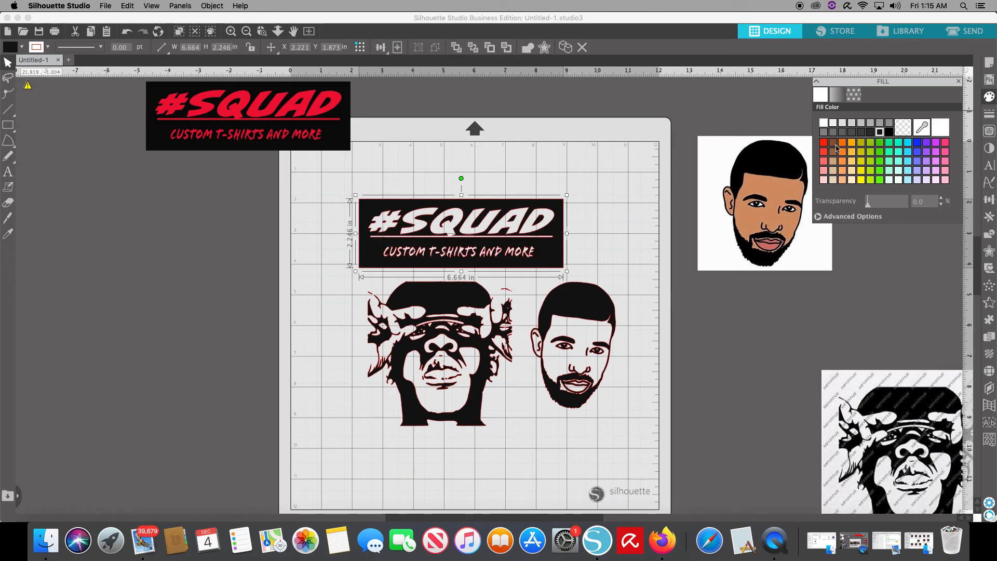
left_click_drag(366, 262, 433, 245)
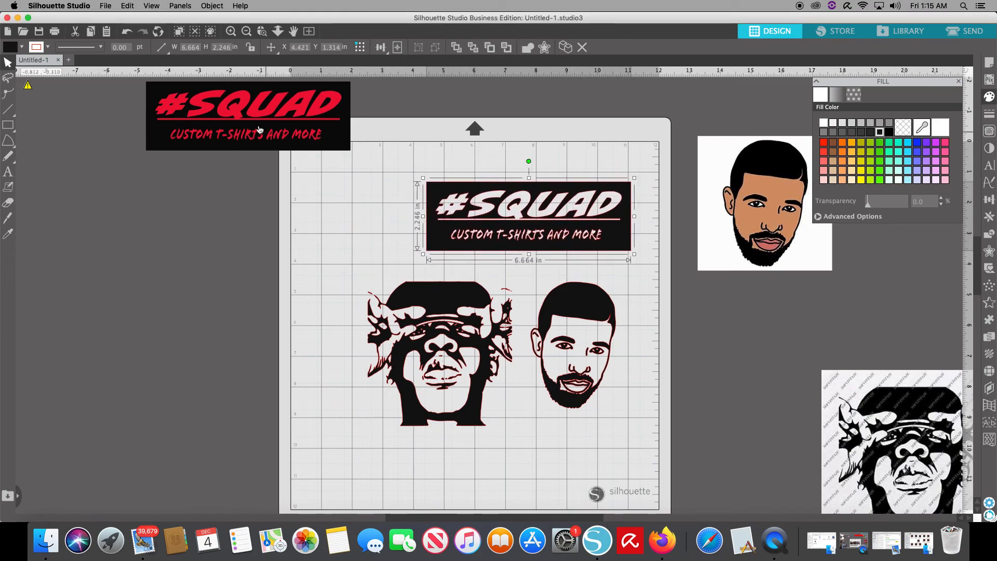
left_click_drag(260, 130, 299, 219)
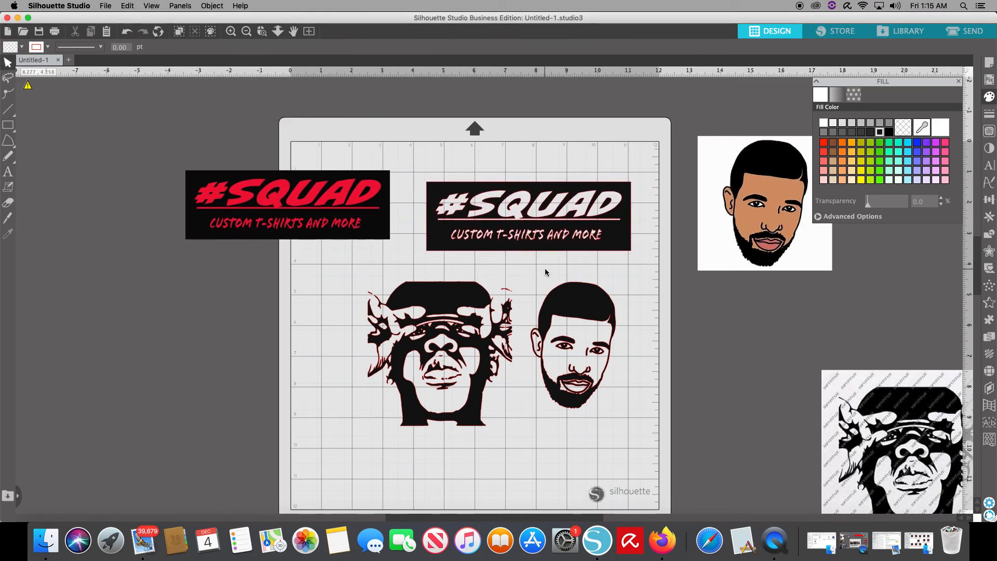